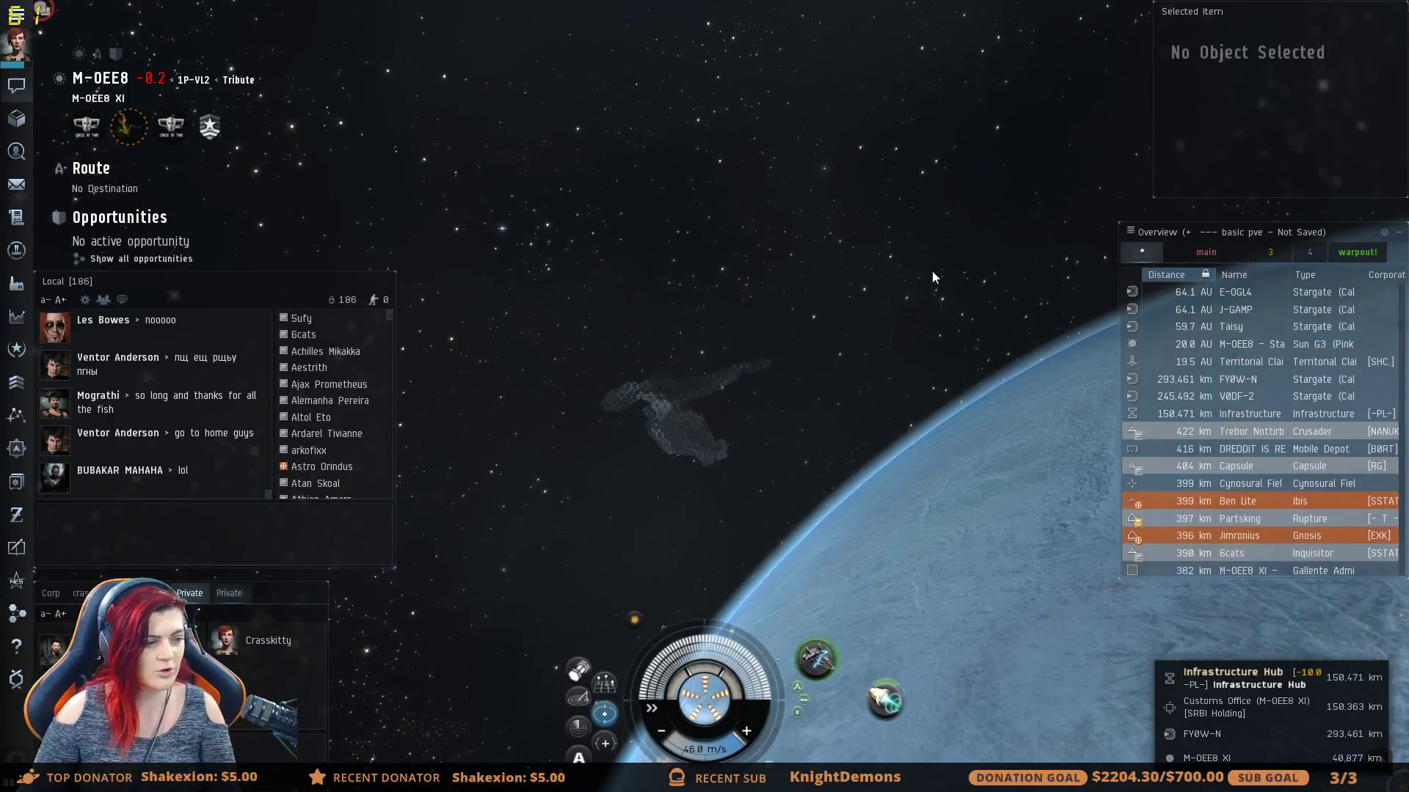
# Step: Orbit the camera from the planet across the starfield toward the bright nebula
pyautogui.moveTo(847, 484); pyautogui.dragTo(887, 446)
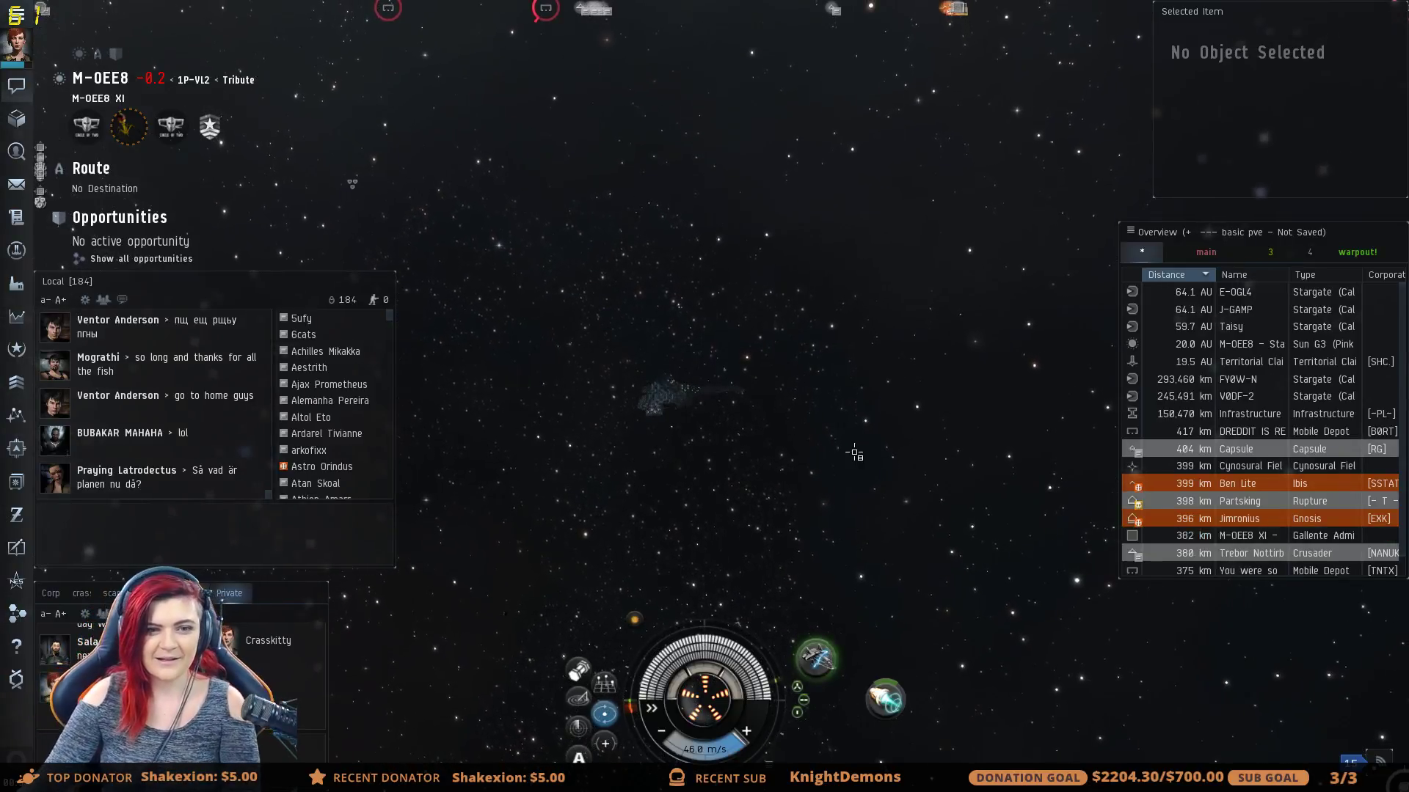
pyautogui.moveTo(855, 453); pyautogui.dragTo(870, 443)
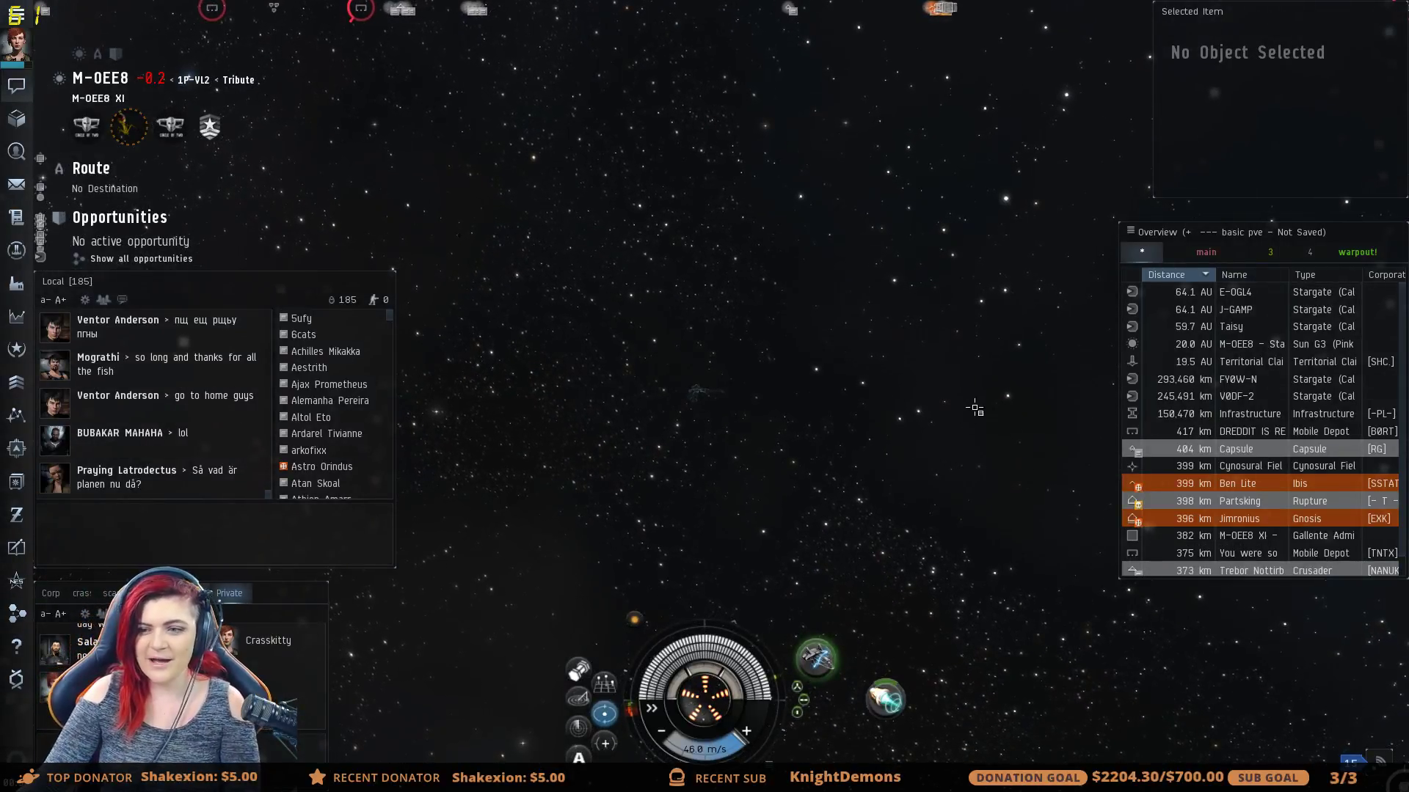
pyautogui.moveTo(975, 370); pyautogui.dragTo(807, 406)
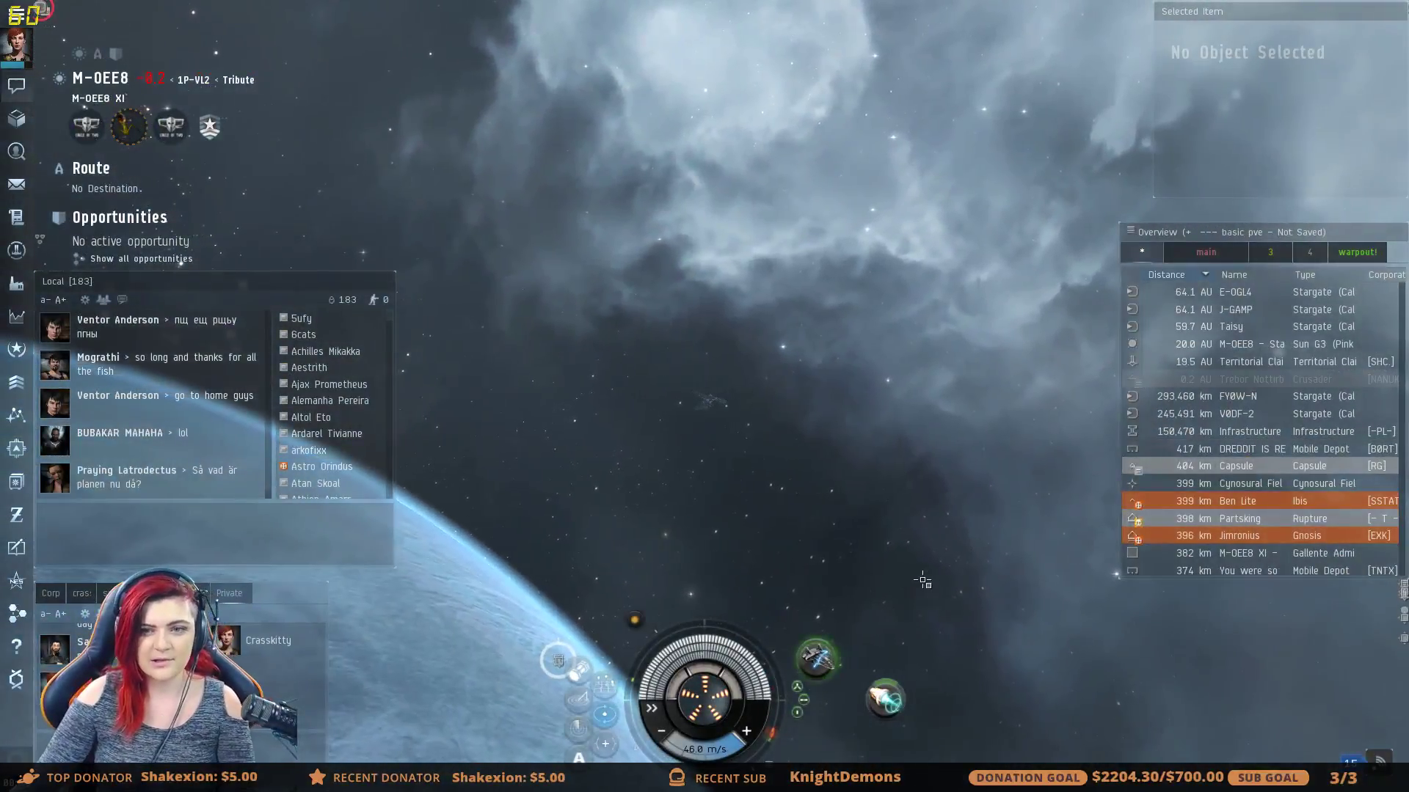
pyautogui.moveTo(896, 561); pyautogui.dragTo(849, 491)
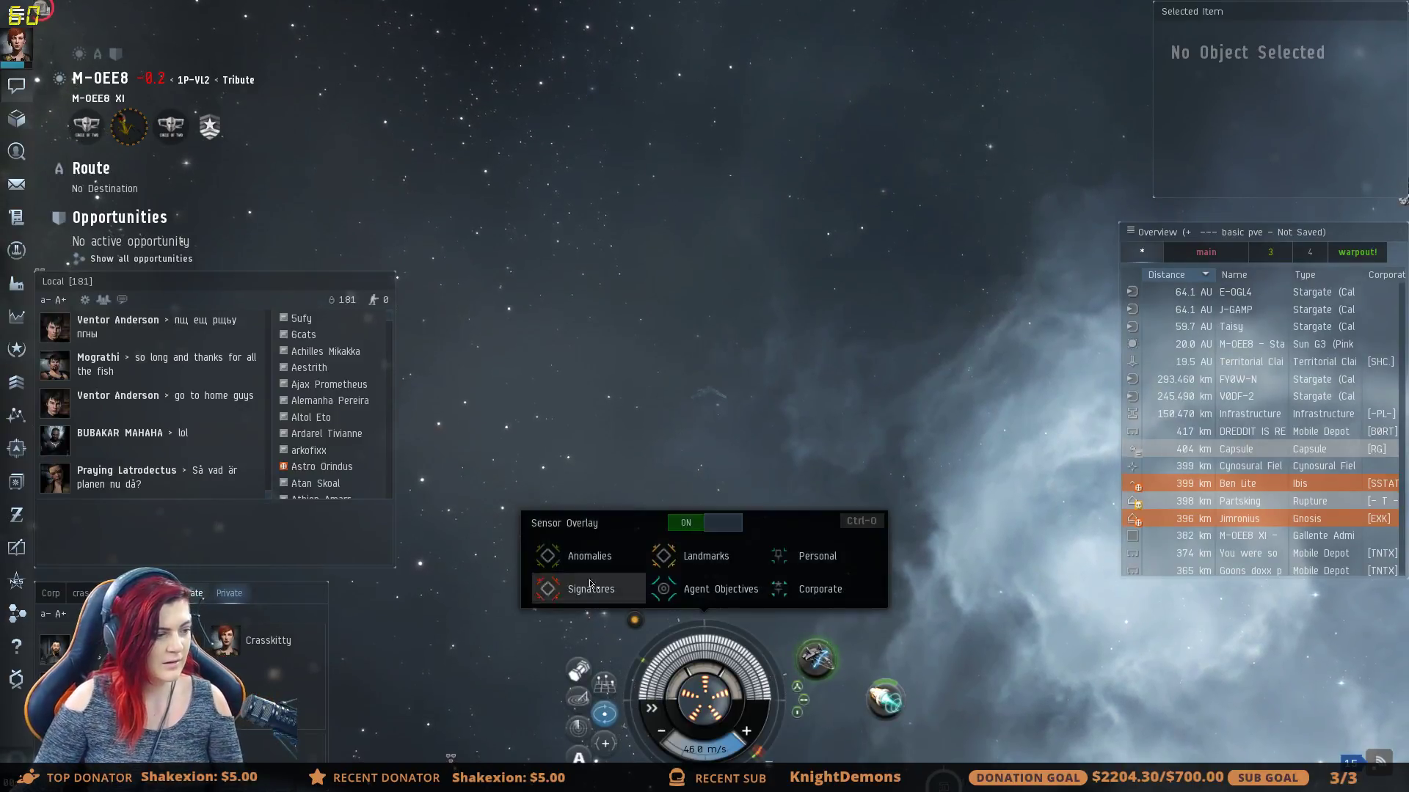
# Step: Swing the camera toward the darker brown starfield to reframe the ship
pyautogui.moveTo(765, 502); pyautogui.dragTo(859, 493)
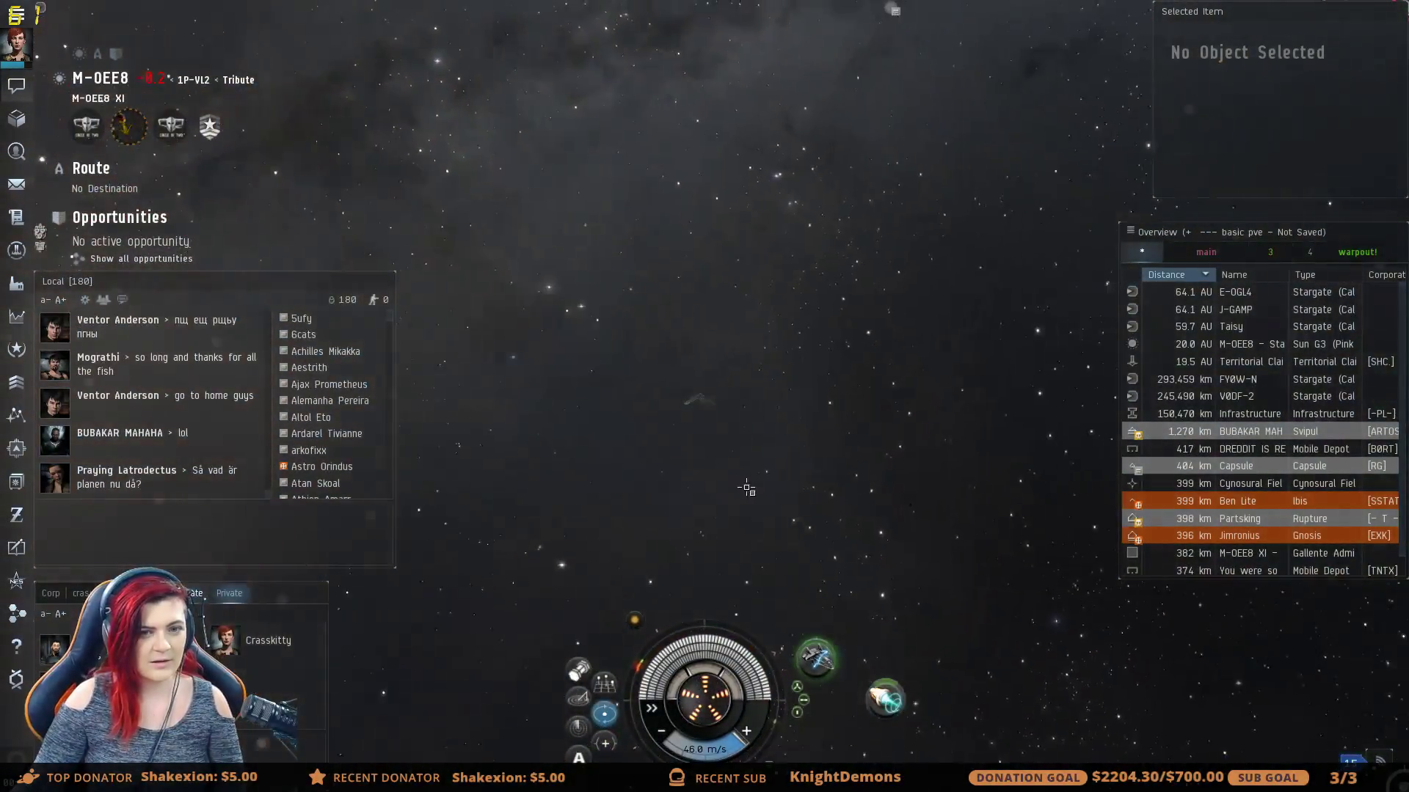
pyautogui.scroll(-5, 855, 515)
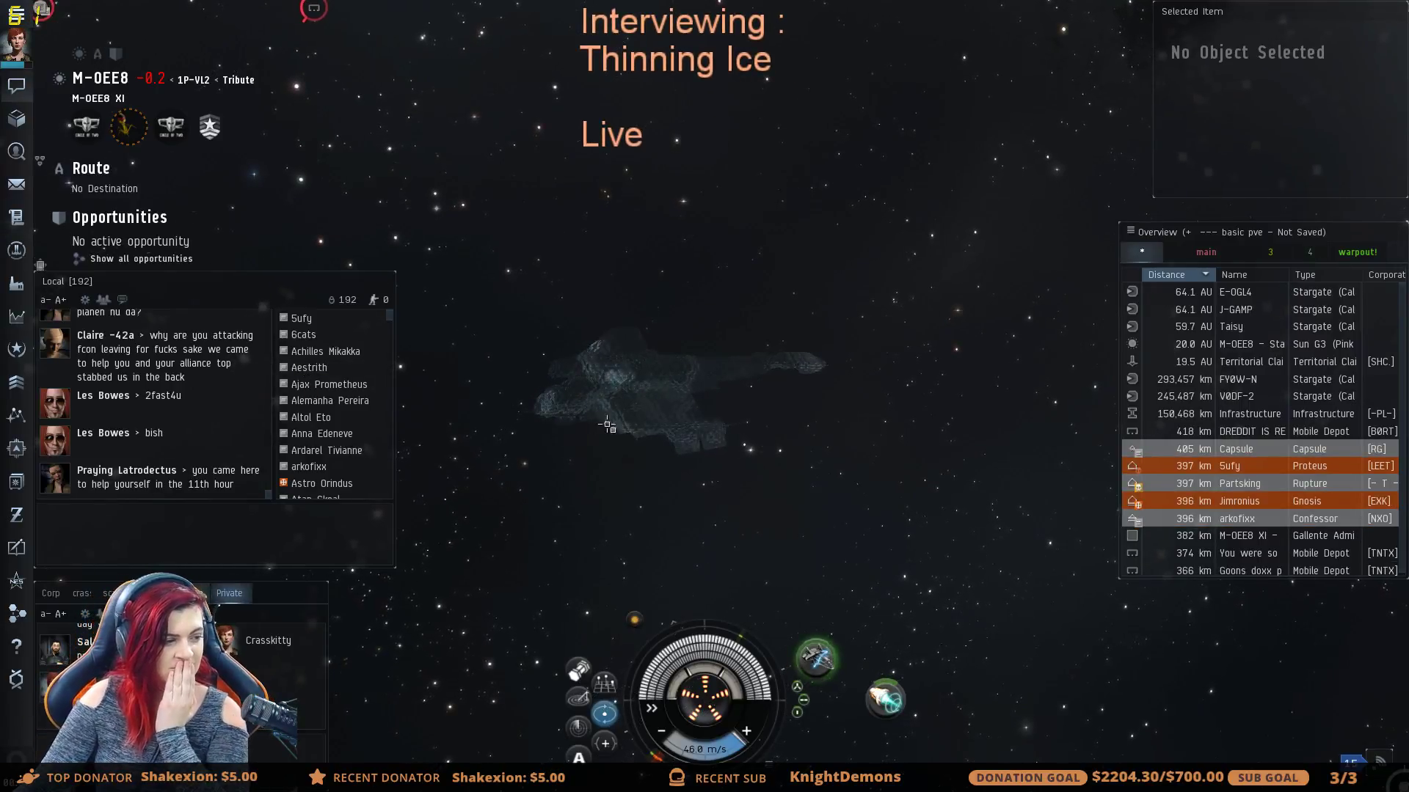
# Step: Orbit past the planet behind the ship toward the brownish nebula and sun
pyautogui.moveTo(665, 422); pyautogui.dragTo(644, 432)
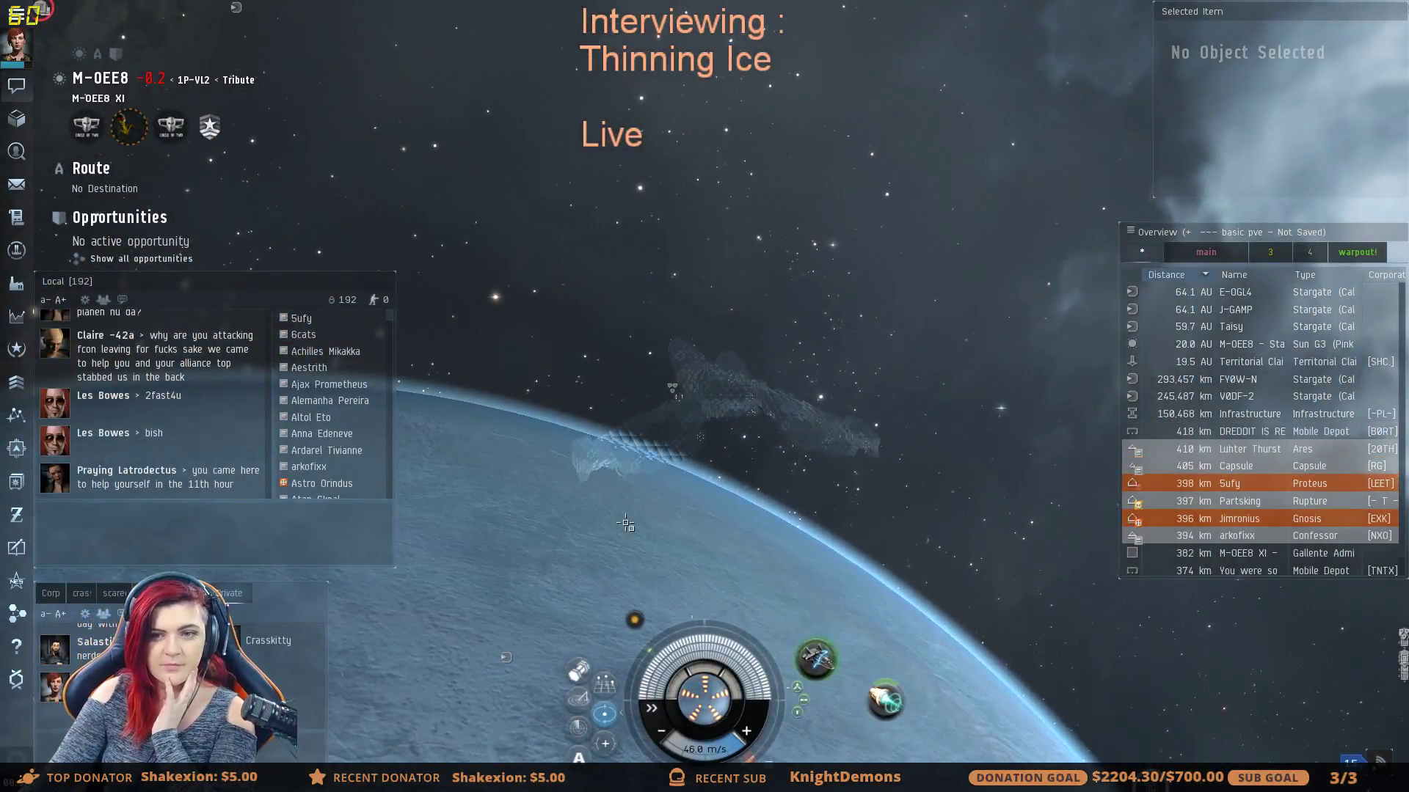
pyautogui.moveTo(679, 482); pyautogui.dragTo(617, 453)
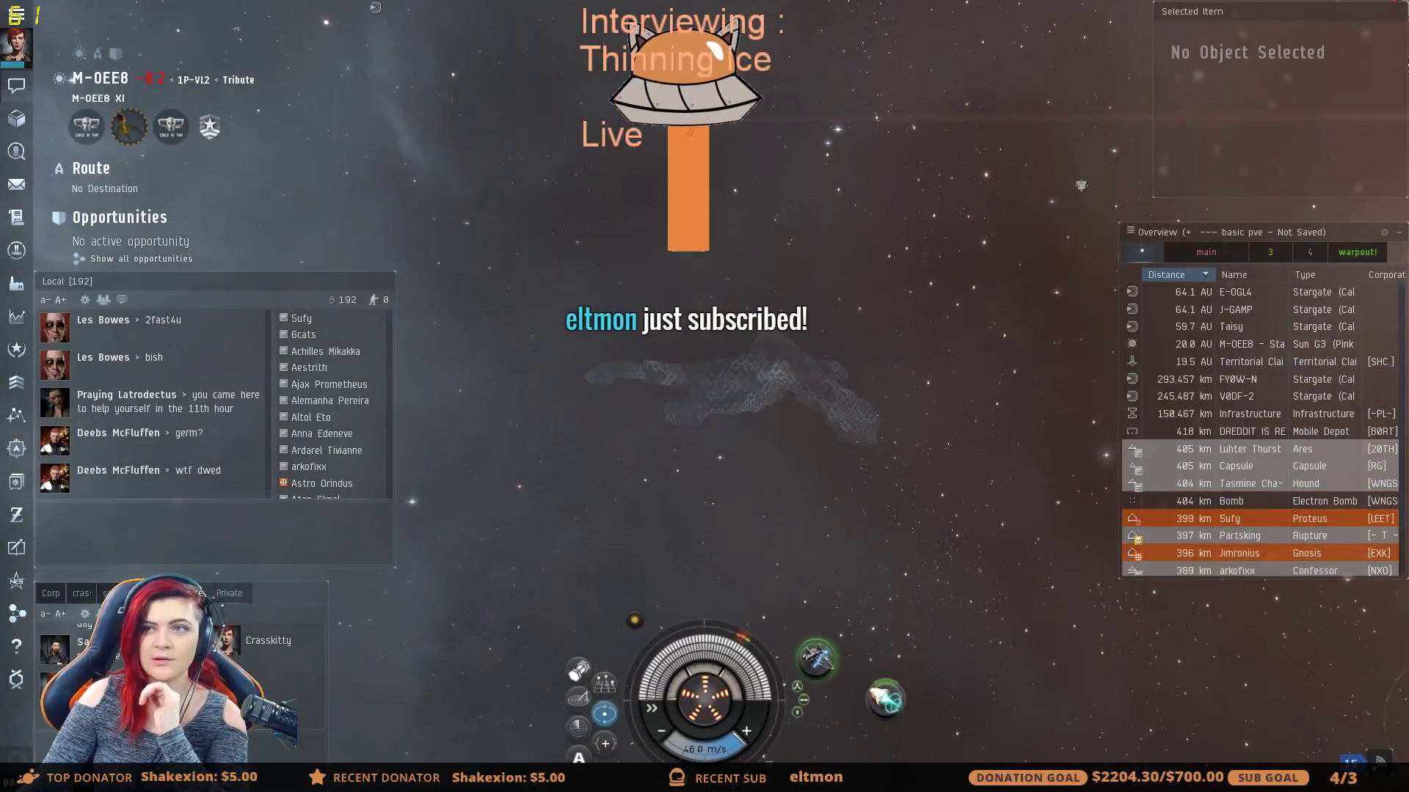
pyautogui.moveTo(581, 489)
pyautogui.mouseDown()
pyautogui.moveTo(920, 301)
pyautogui.moveTo(866, 352)
pyautogui.mouseUp()
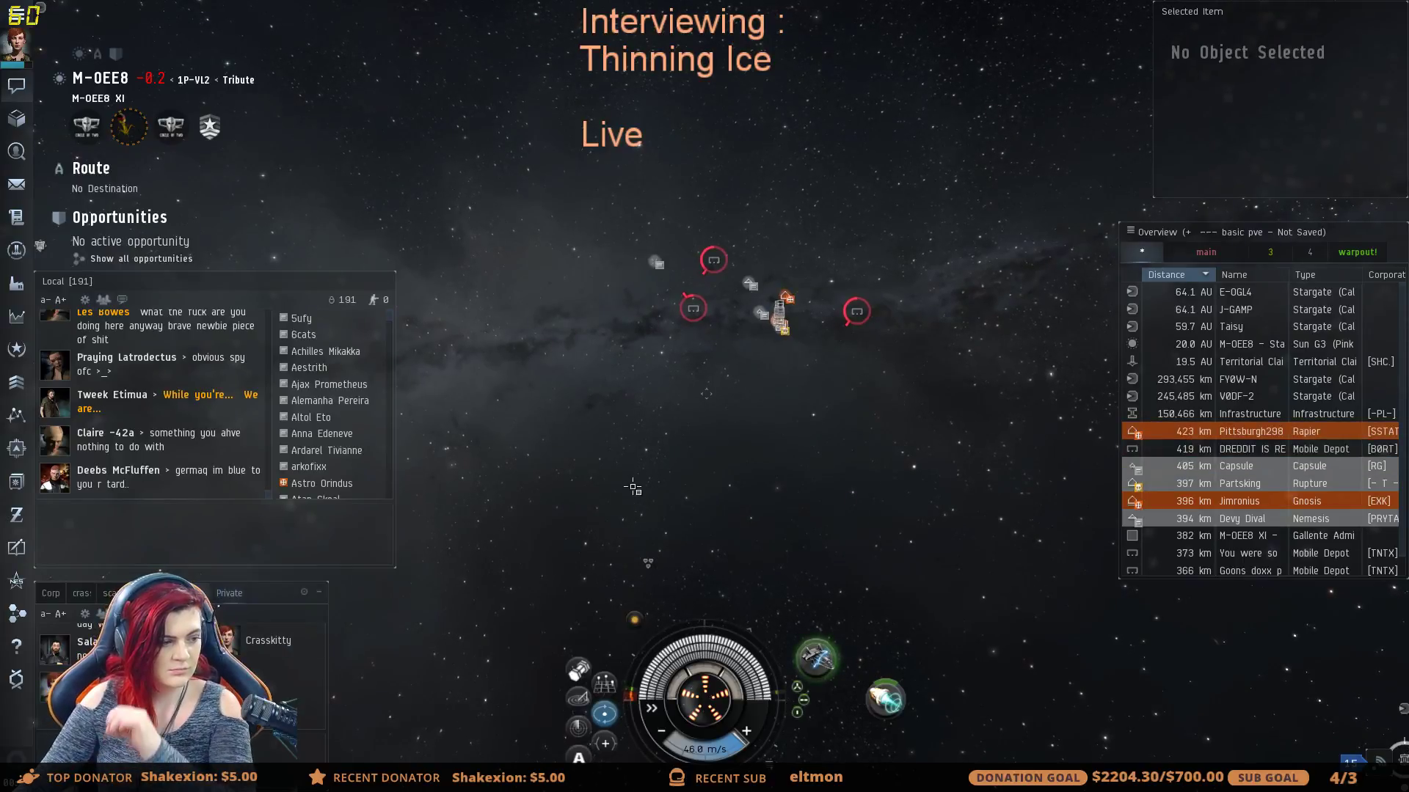
# Step: Rotate the view away from the planet and nebula onto the fleet against black starfield
pyautogui.moveTo(670, 581); pyautogui.dragTo(746, 476)
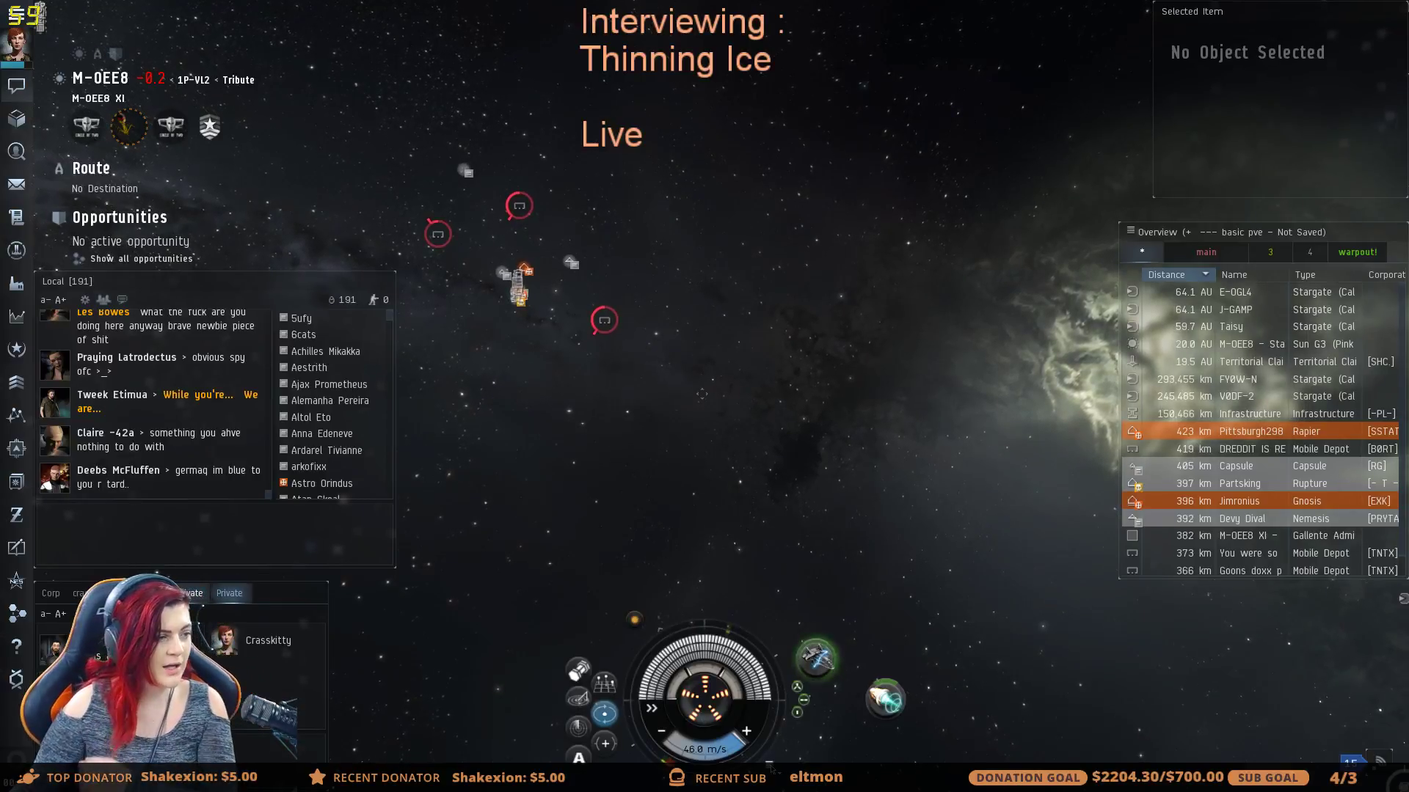
pyautogui.moveTo(789, 606); pyautogui.dragTo(862, 481)
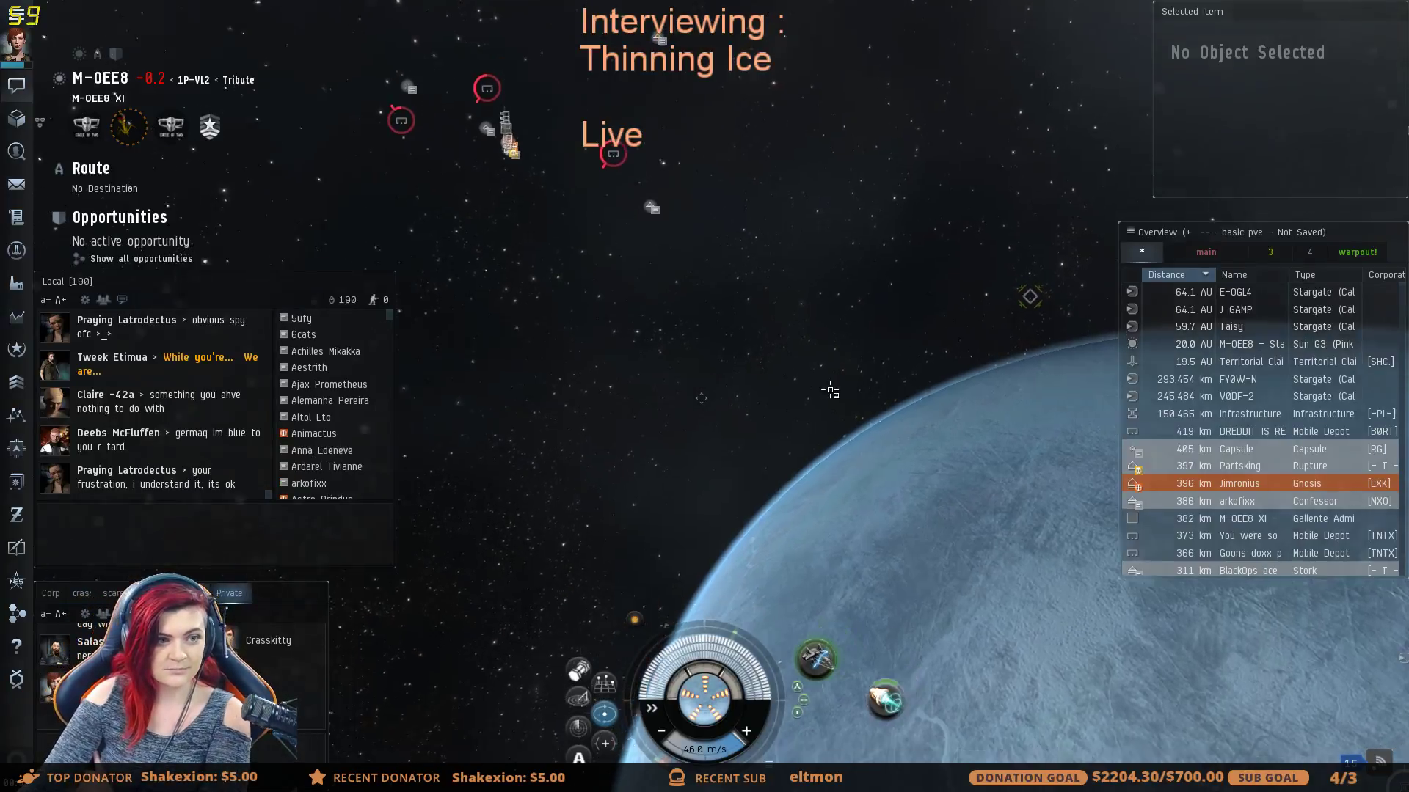
pyautogui.moveTo(870, 354); pyautogui.dragTo(739, 414)
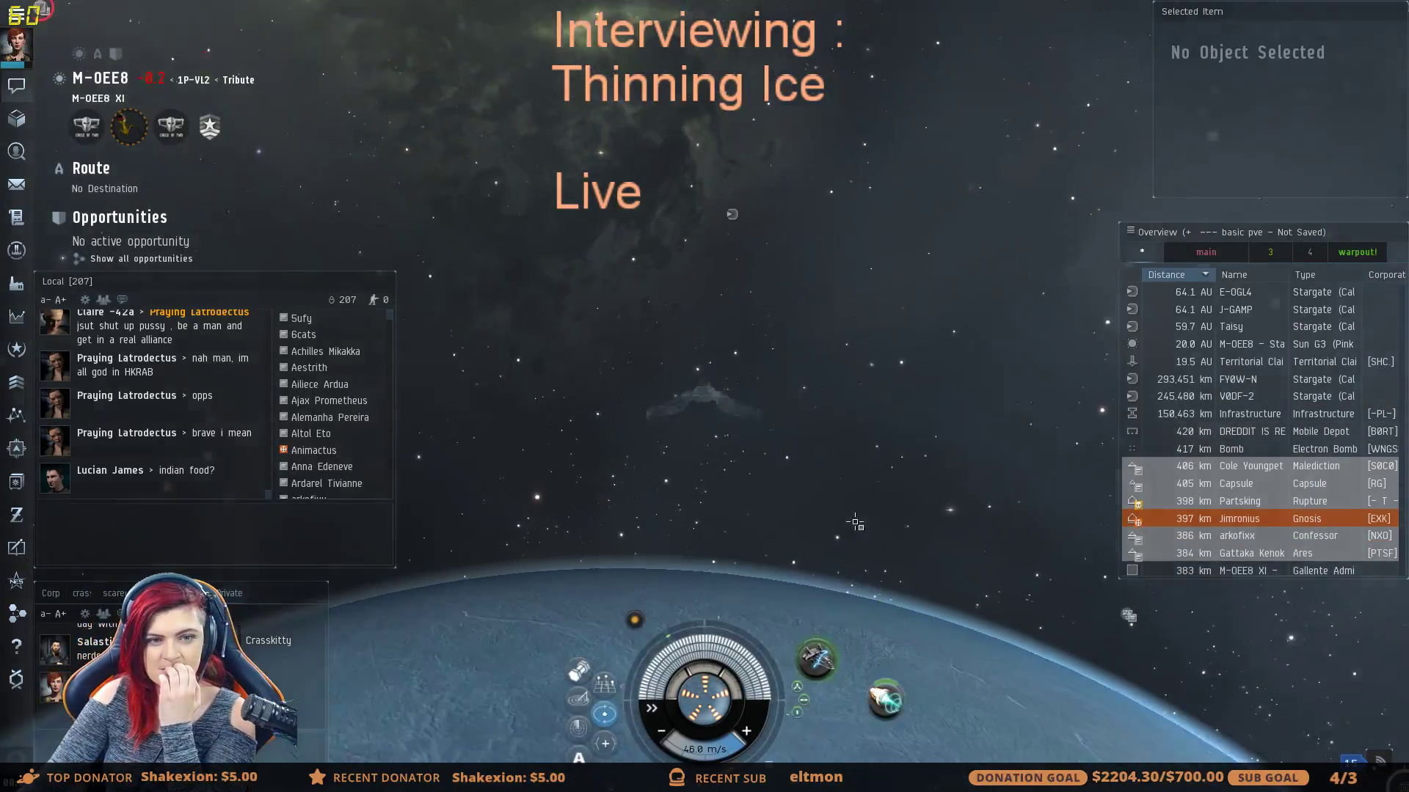
pyautogui.moveTo(867, 497)
pyautogui.mouseDown()
pyautogui.moveTo(761, 539)
pyautogui.moveTo(914, 515)
pyautogui.moveTo(946, 545)
pyautogui.moveTo(893, 530)
pyautogui.moveTo(877, 473)
pyautogui.mouseUp()
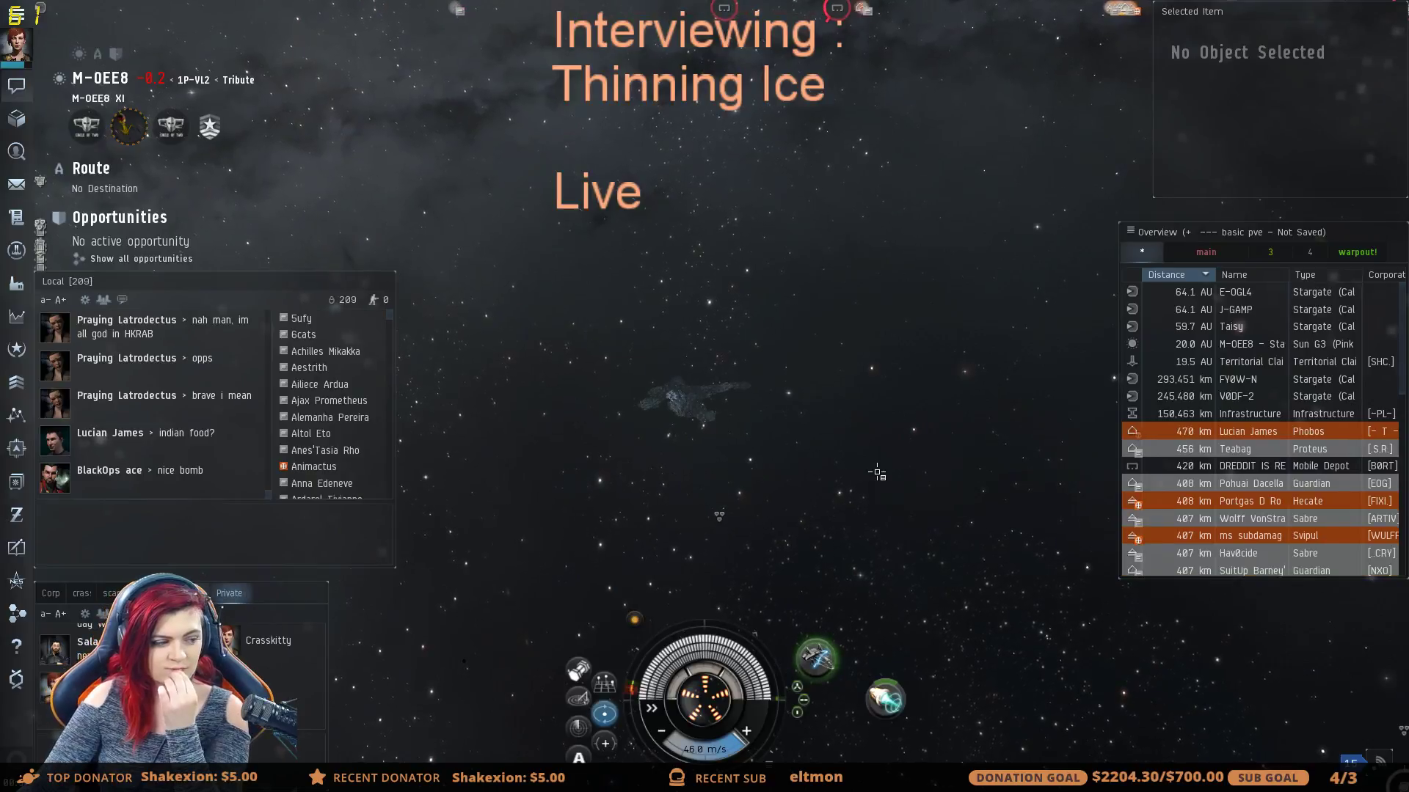
pyautogui.moveTo(877, 473)
pyautogui.mouseDown()
pyautogui.moveTo(861, 502)
pyautogui.moveTo(891, 534)
pyautogui.mouseUp()
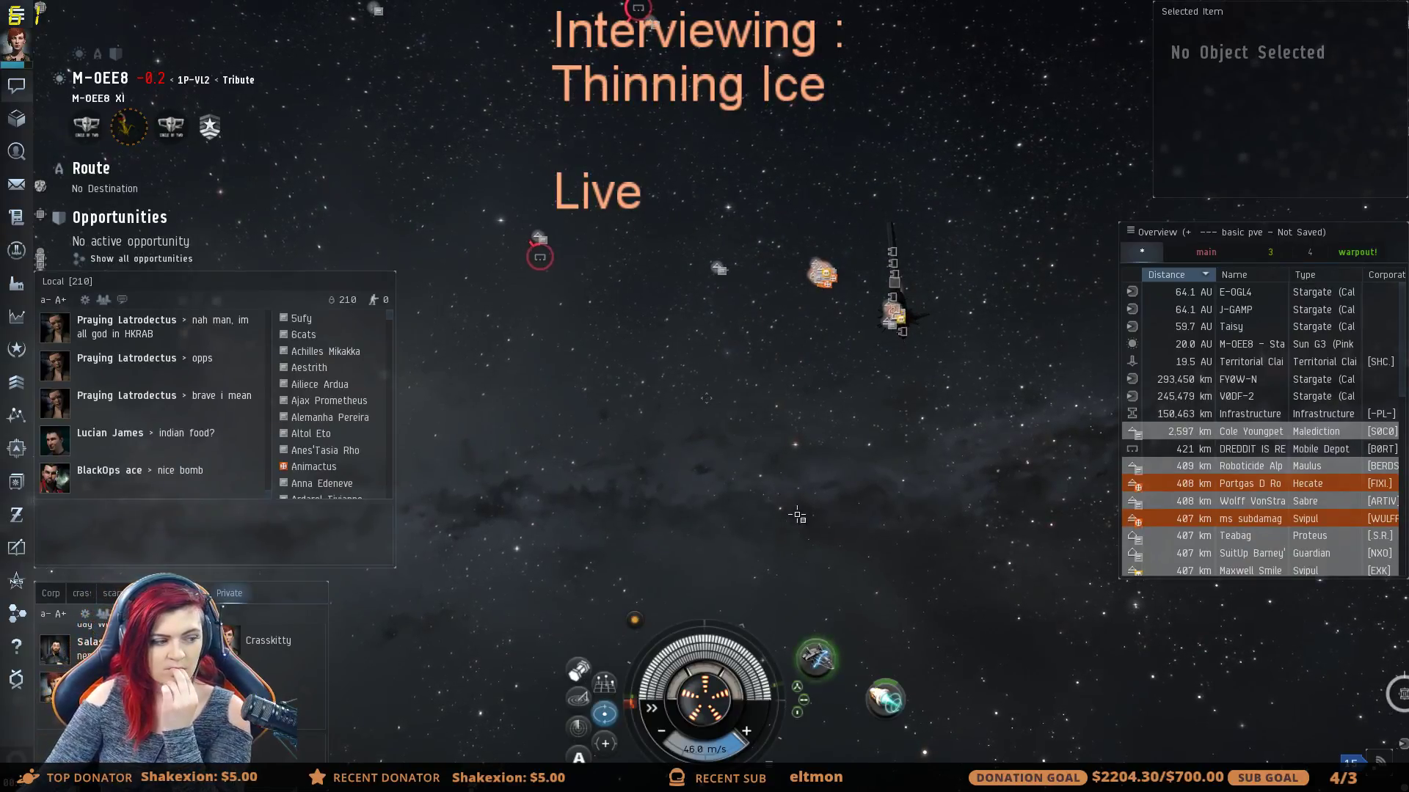
# Step: Swing the view past the large structure until a planet comes in below
pyautogui.moveTo(800, 512)
pyautogui.mouseDown()
pyautogui.moveTo(793, 477)
pyautogui.moveTo(813, 468)
pyautogui.mouseUp()
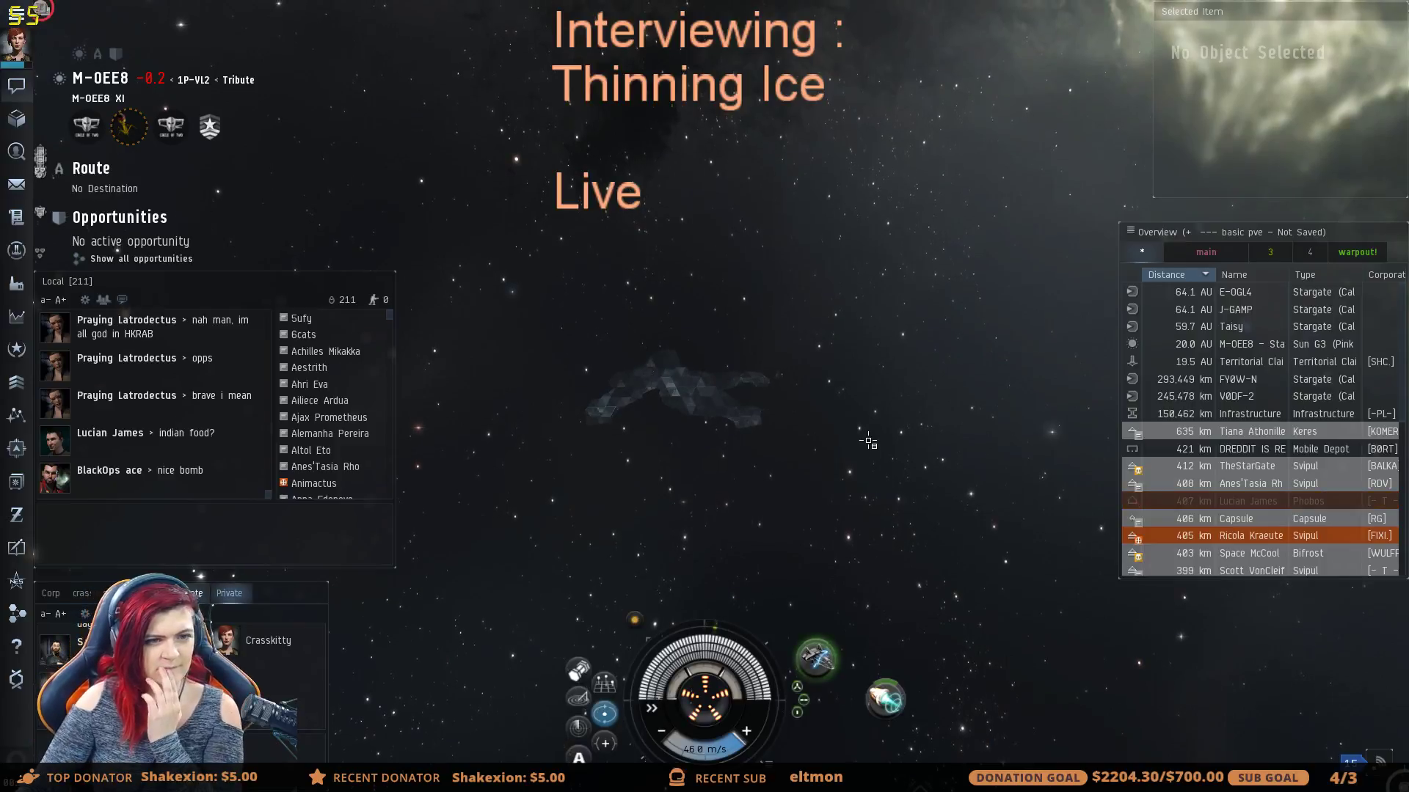
pyautogui.moveTo(863, 476)
pyautogui.mouseDown()
pyautogui.moveTo(961, 515)
pyautogui.moveTo(919, 512)
pyautogui.mouseUp()
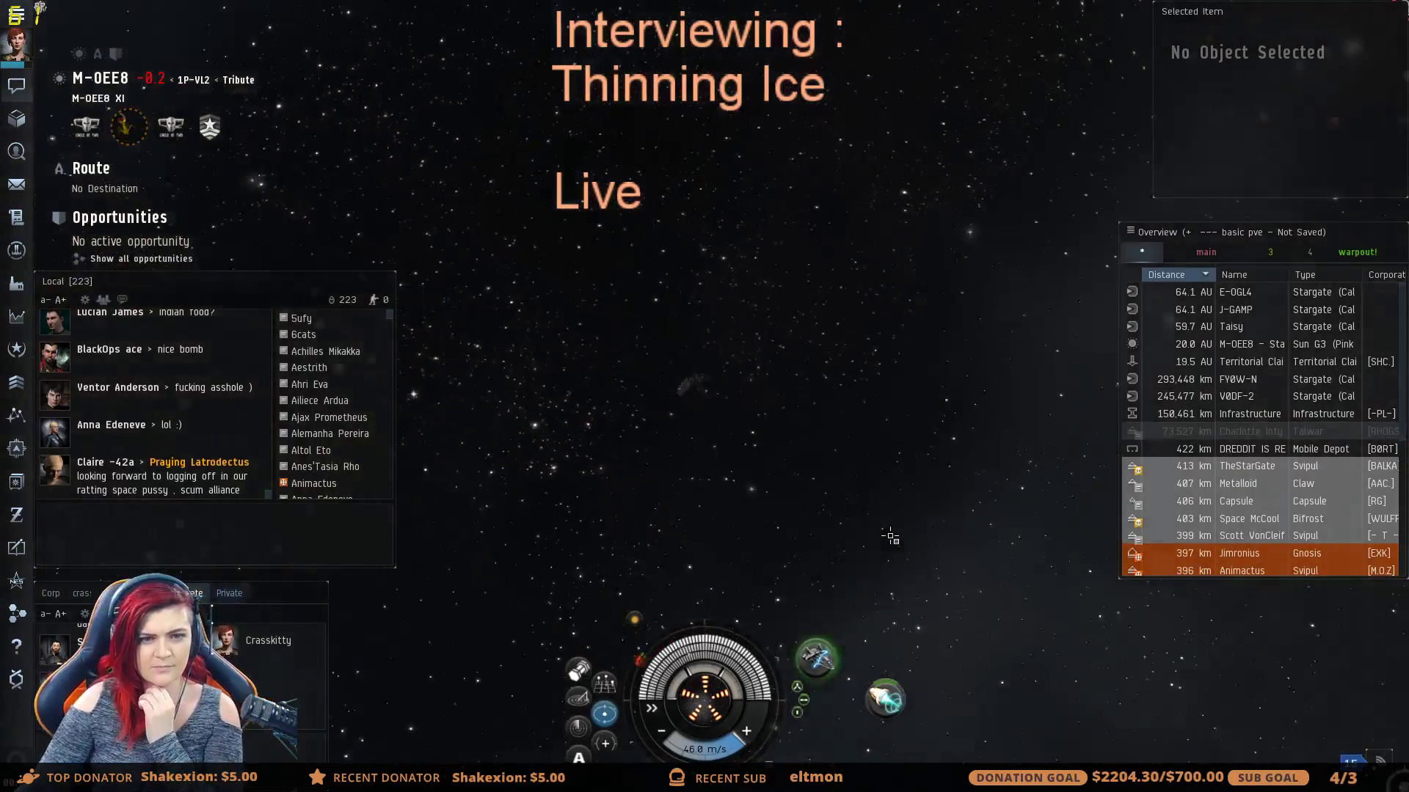
# Step: Sweep the camera over the icy planet and nebula clouds back to darker space
pyautogui.moveTo(859, 478); pyautogui.dragTo(823, 454)
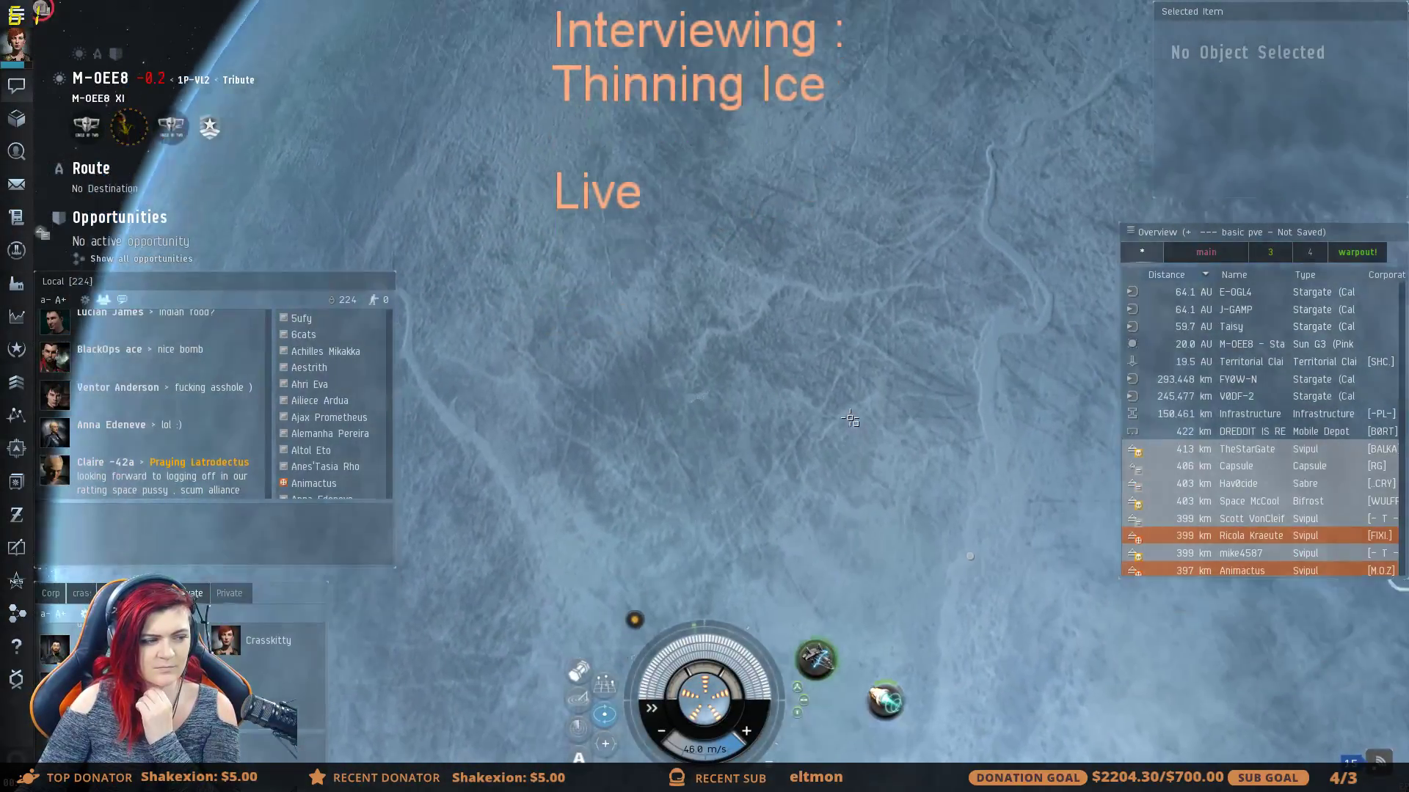
pyautogui.moveTo(851, 455)
pyautogui.mouseDown()
pyautogui.moveTo(846, 426)
pyautogui.moveTo(894, 374)
pyautogui.moveTo(944, 438)
pyautogui.mouseUp()
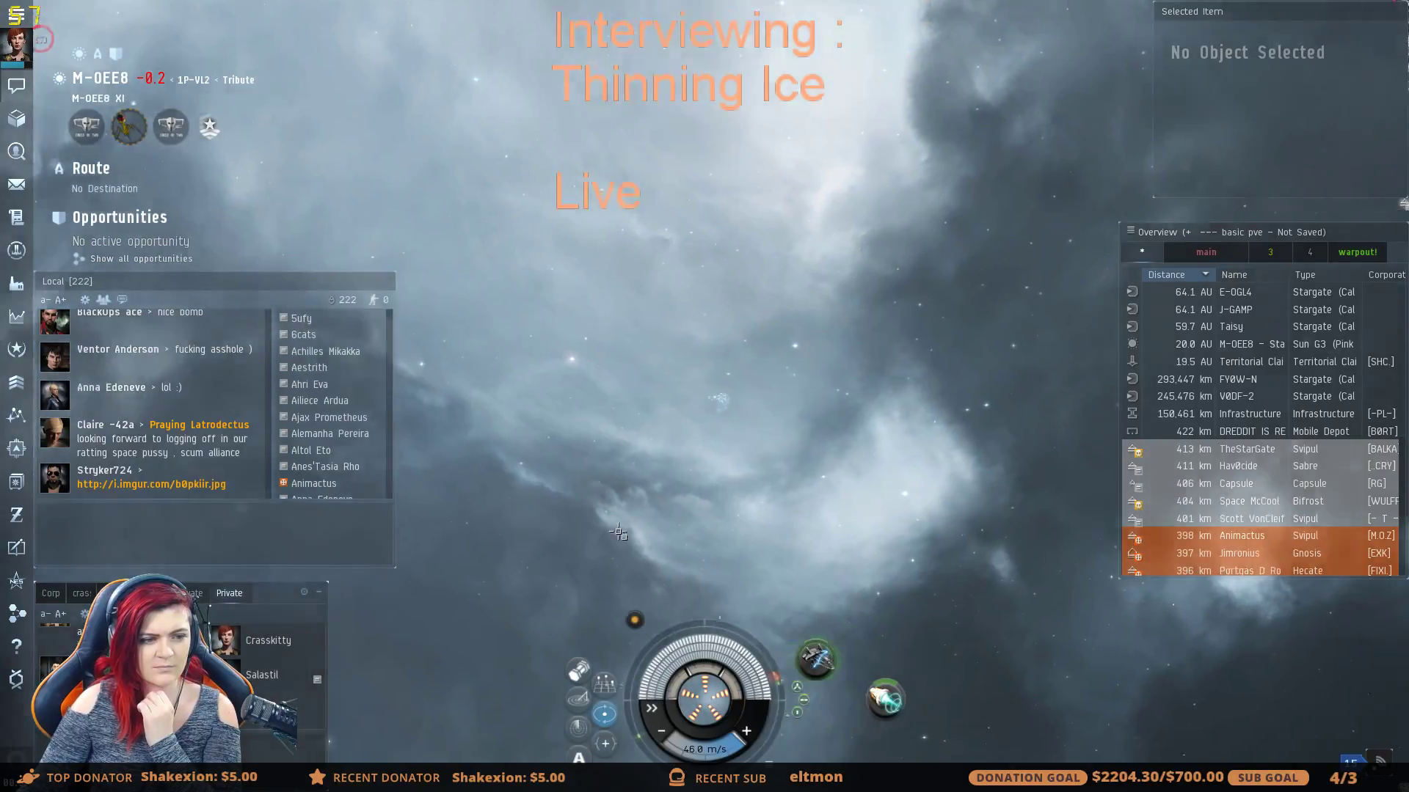
pyautogui.moveTo(463, 572)
pyautogui.mouseDown()
pyautogui.moveTo(571, 508)
pyautogui.moveTo(524, 515)
pyautogui.moveTo(627, 504)
pyautogui.mouseUp()
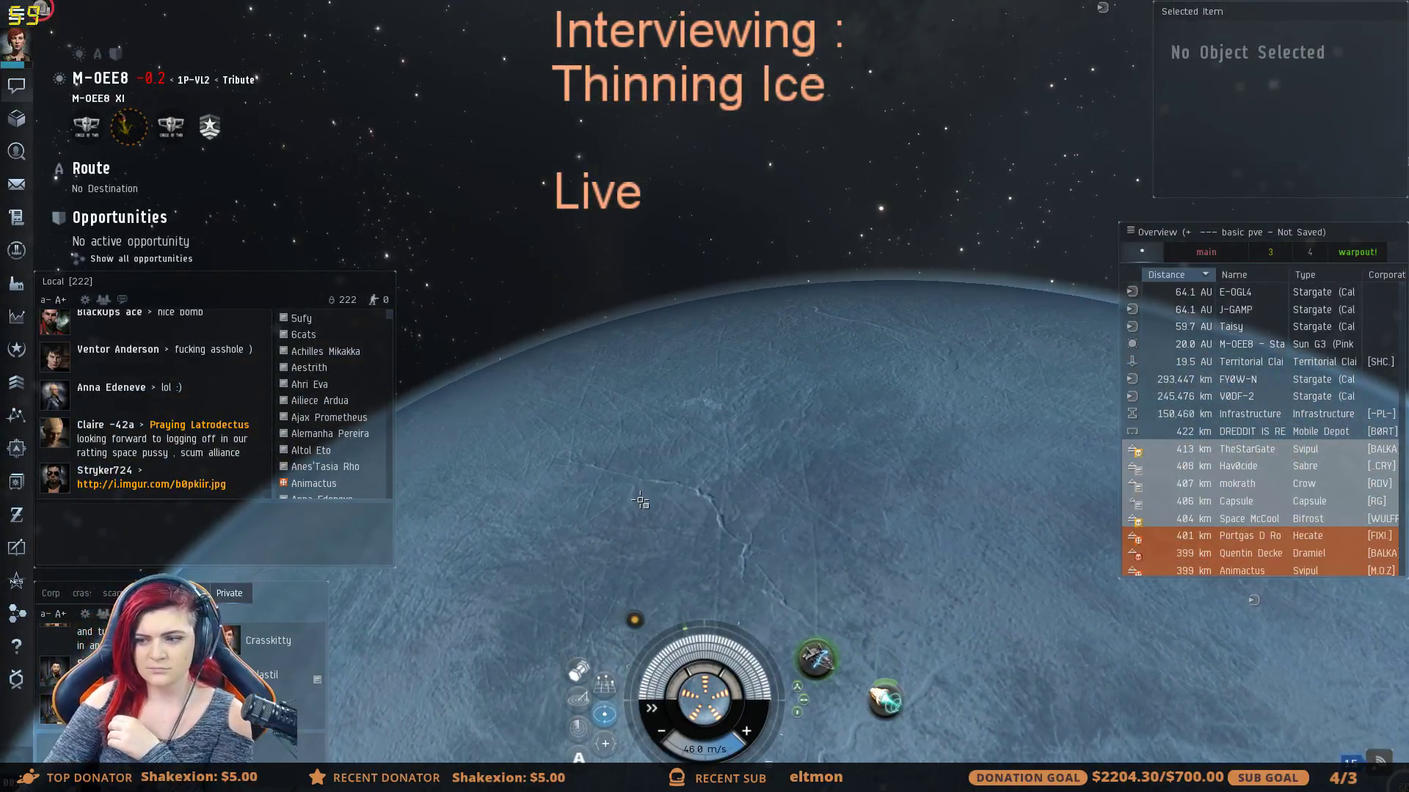
pyautogui.moveTo(641, 502); pyautogui.dragTo(750, 512)
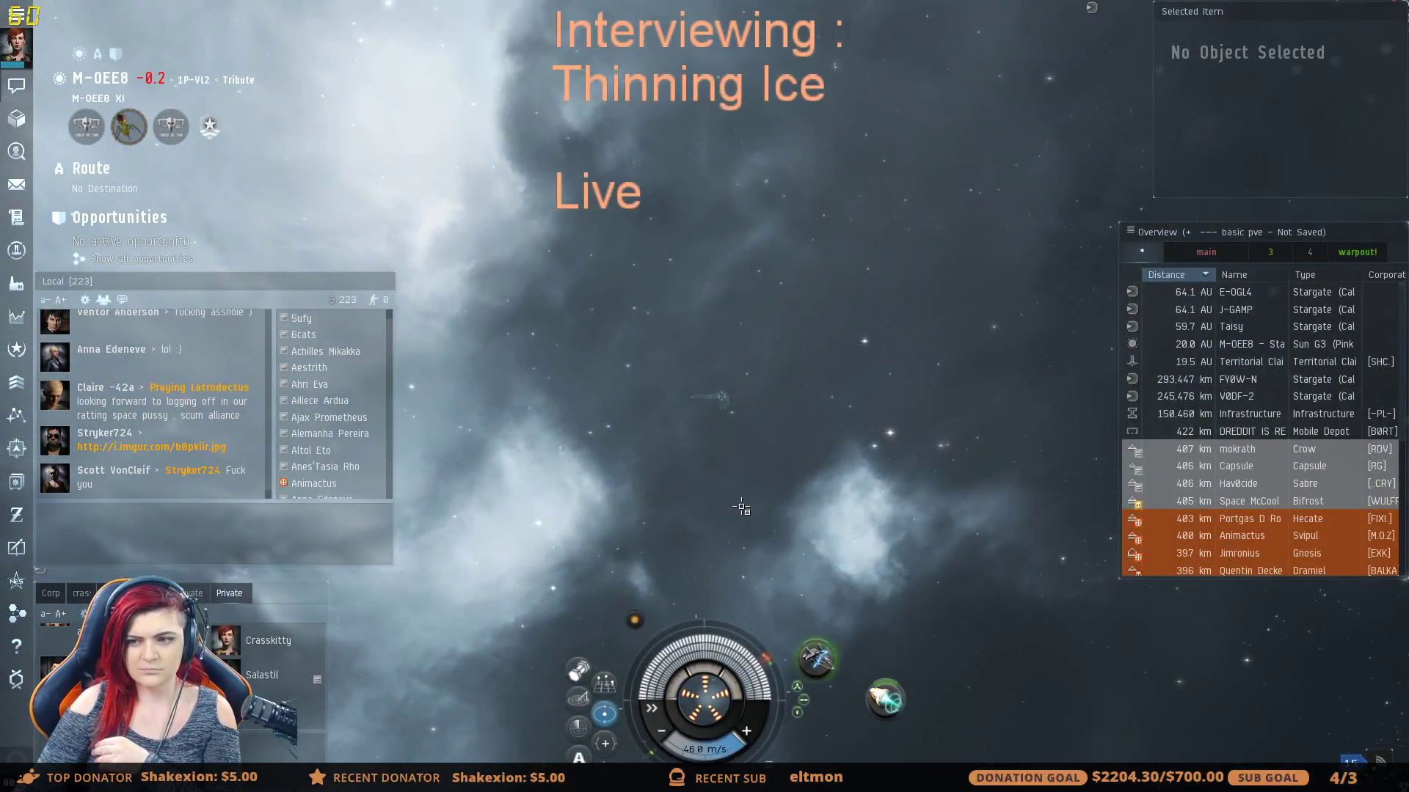
# Step: Turn from the bright nebula to the dark starfield, centring the large structure
pyautogui.moveTo(760, 503); pyautogui.dragTo(691, 288)
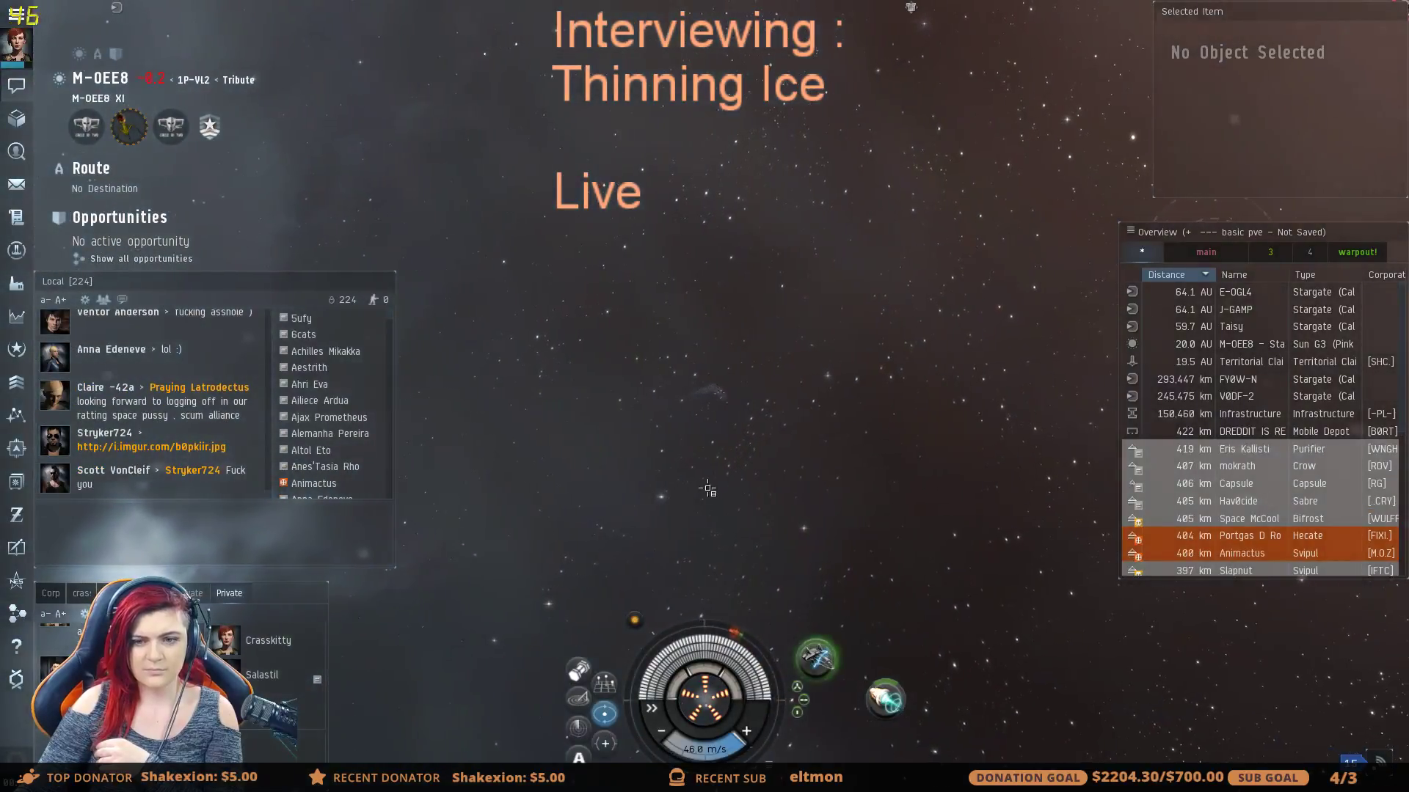
pyautogui.moveTo(685, 431)
pyautogui.mouseDown()
pyautogui.moveTo(716, 380)
pyautogui.moveTo(715, 492)
pyautogui.mouseUp()
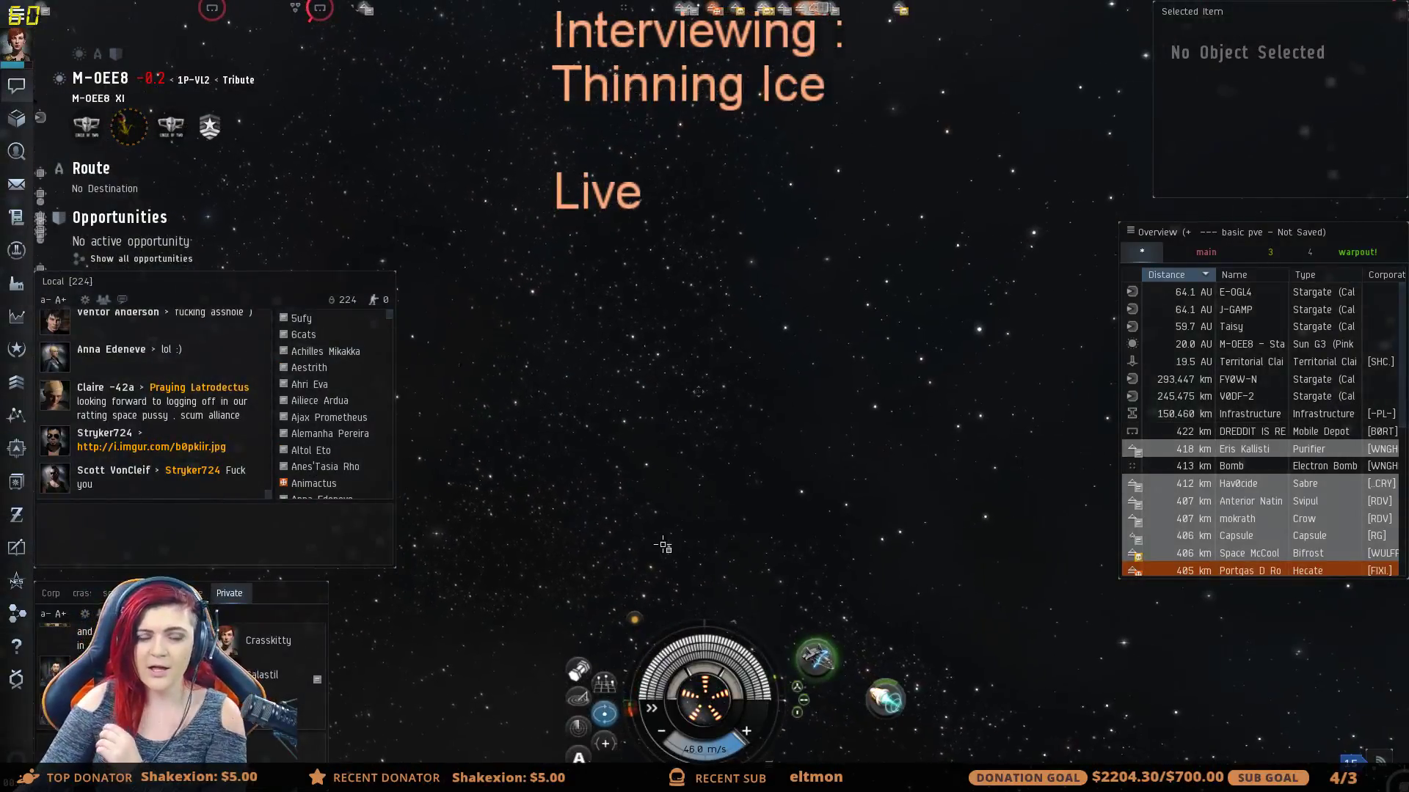
pyautogui.moveTo(686, 480); pyautogui.dragTo(774, 528)
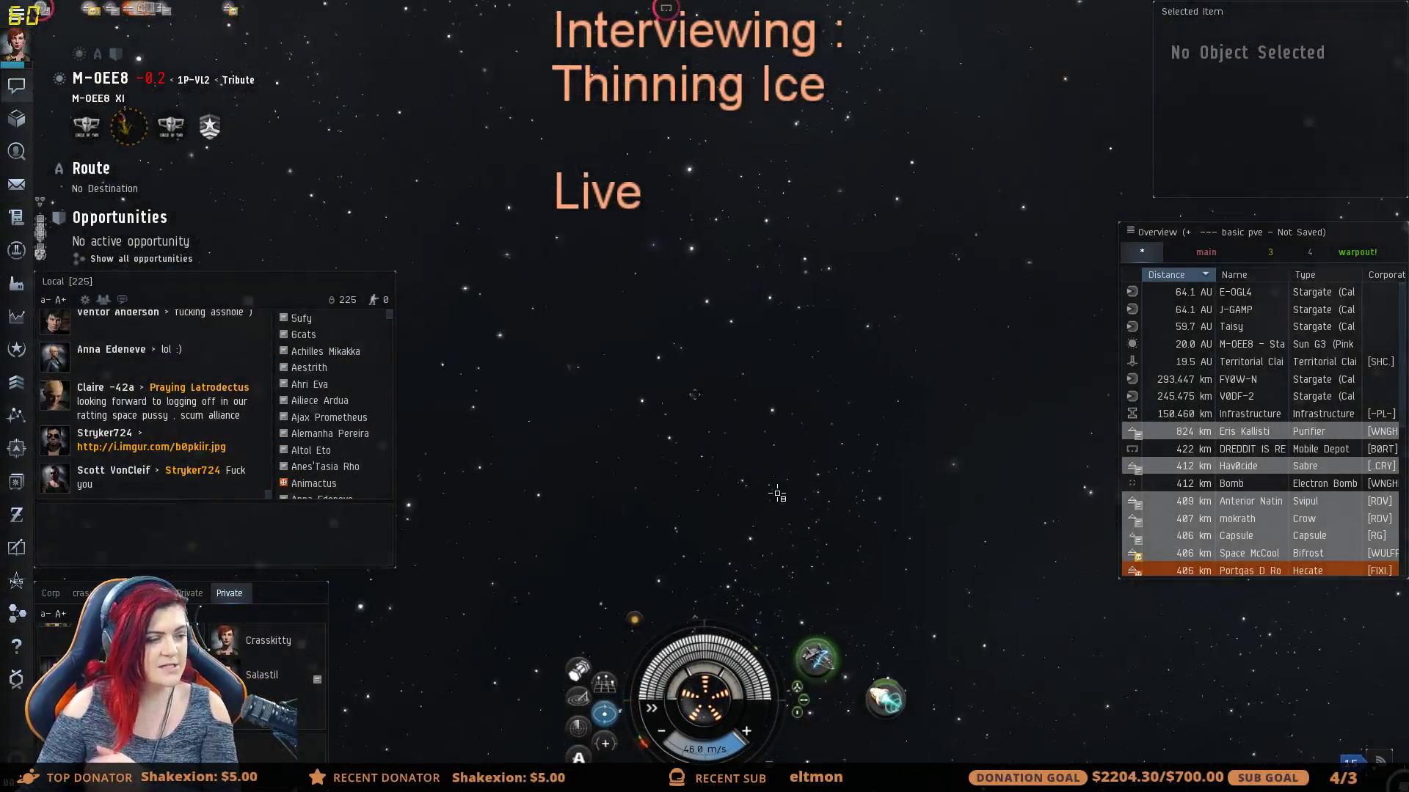